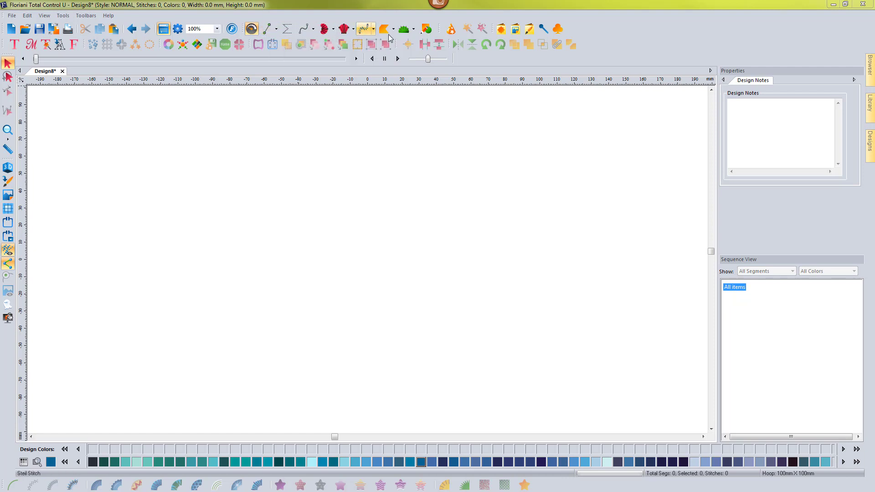
- With the Rectangle shape tool, draw four rectangles in a row near the top-left
{"action": "left_click", "coordinate": [426, 28]}
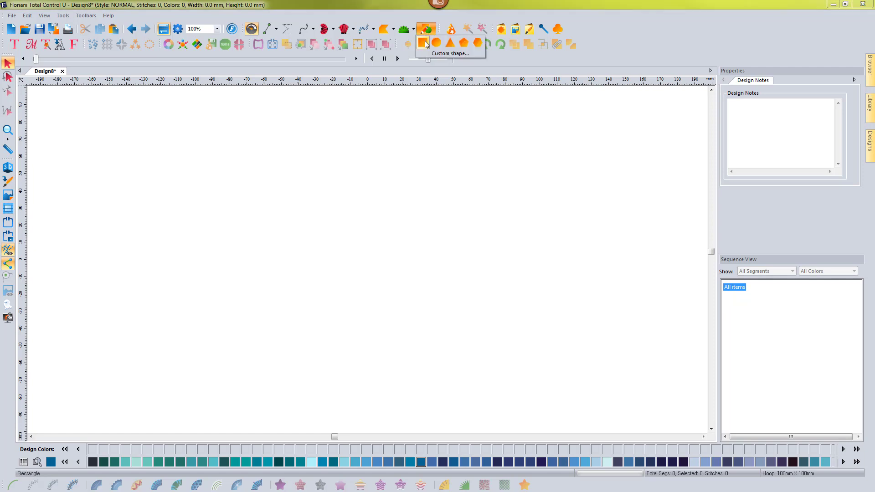
{"action": "left_click", "coordinate": [425, 44]}
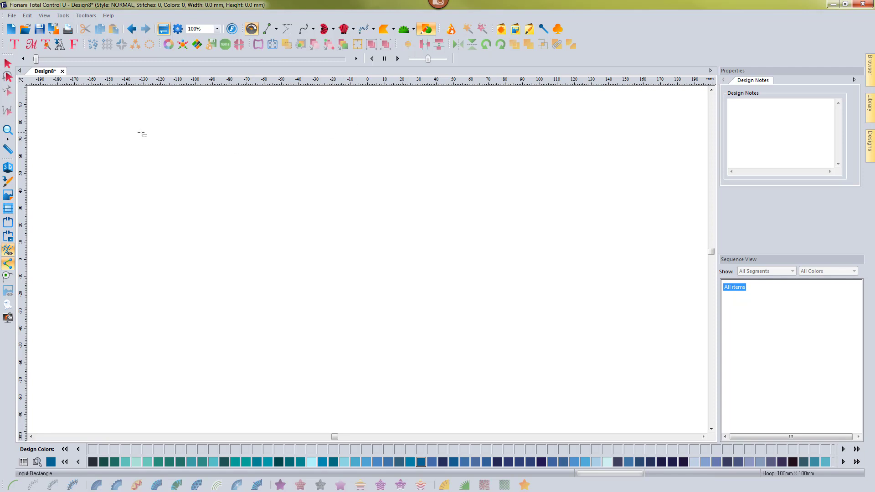
{"action": "left_click_drag", "start_coordinate": [141, 132], "coordinate": [199, 183]}
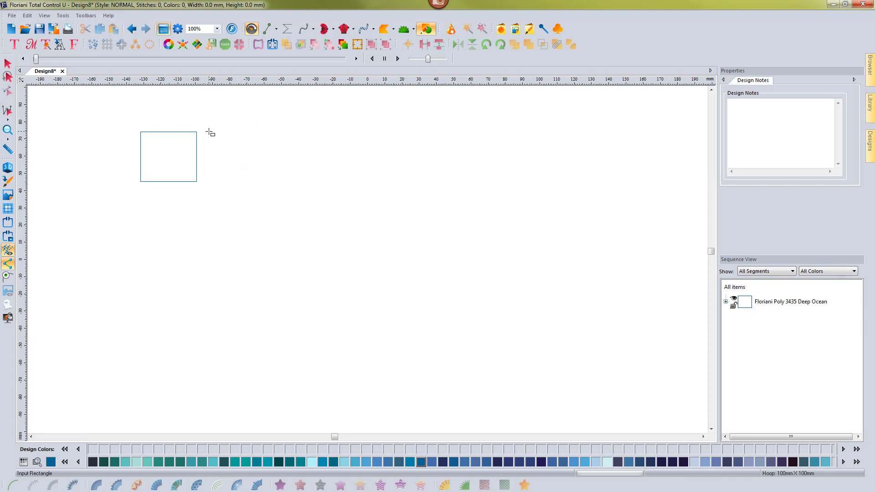
{"action": "left_click_drag", "start_coordinate": [209, 131], "coordinate": [258, 183]}
{"action": "left_click_drag", "start_coordinate": [272, 132], "coordinate": [317, 184]}
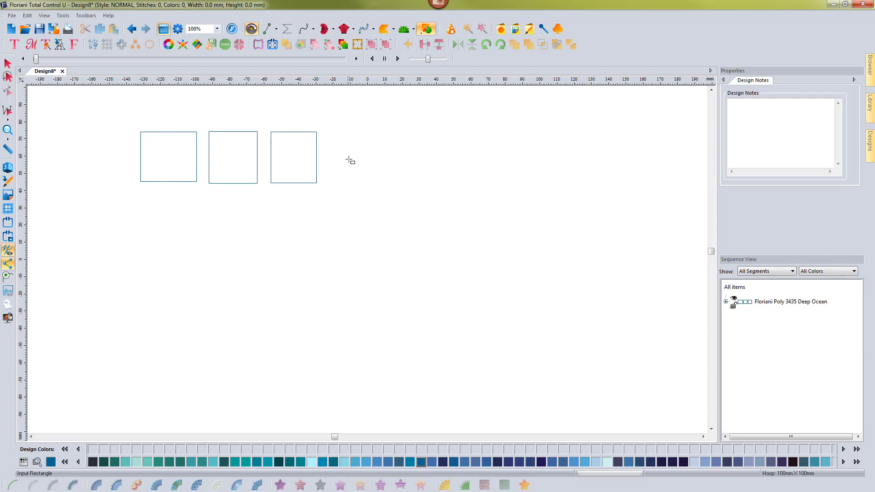
{"action": "left_click_drag", "start_coordinate": [333, 132], "coordinate": [382, 185]}
{"action": "left_click_drag", "start_coordinate": [334, 133], "coordinate": [382, 185]}
- Draw a fifth rectangle below the first, then switch to Select and deselect it
{"action": "left_click_drag", "start_coordinate": [152, 203], "coordinate": [208, 258]}
{"action": "left_click_drag", "start_coordinate": [152, 204], "coordinate": [208, 259]}
{"action": "left_click", "coordinate": [8, 63]}
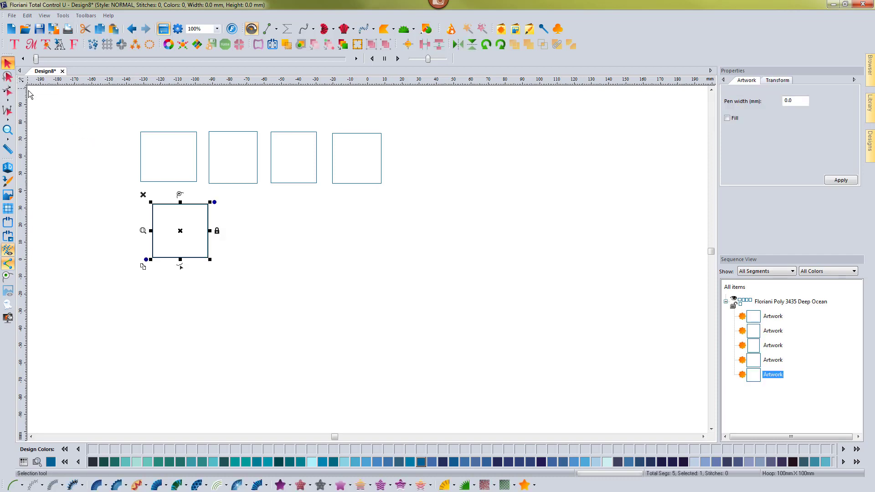
{"action": "left_click", "coordinate": [92, 192]}
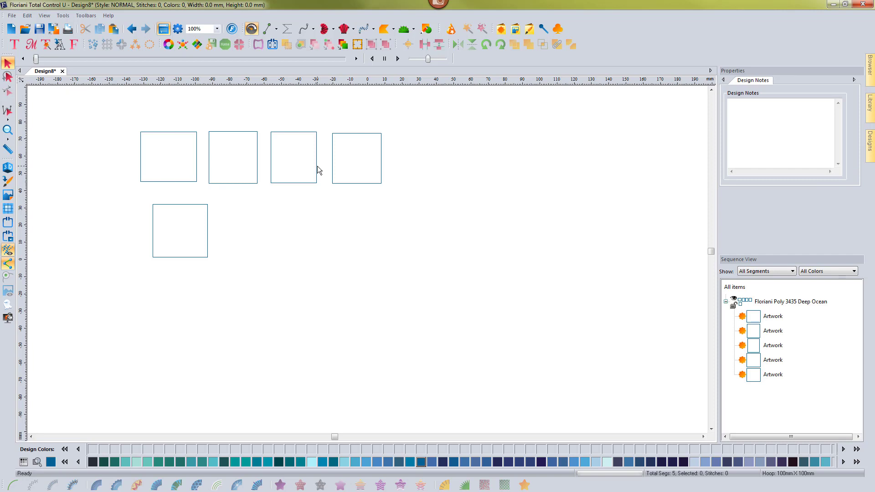
- Draw the first wavy artwork line with the Line tool, right of the lower rectangle
{"action": "left_click", "coordinate": [268, 33]}
{"action": "left_click", "coordinate": [252, 247]}
{"action": "left_click", "coordinate": [291, 235]}
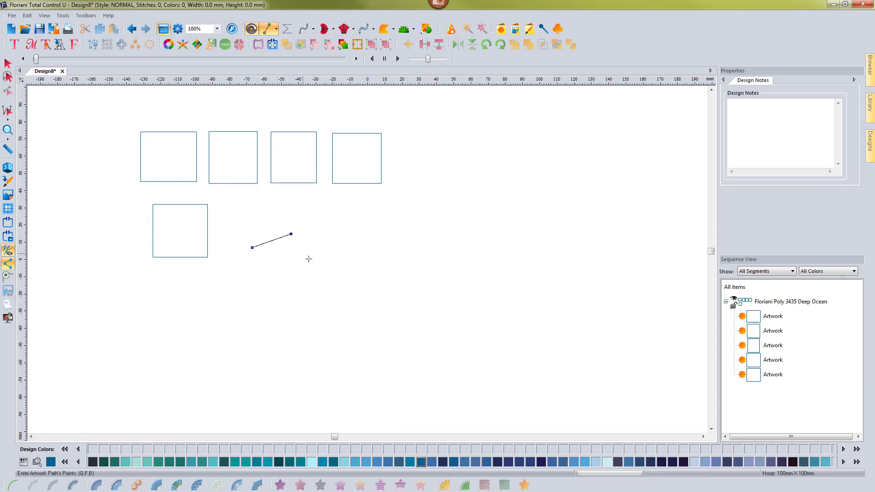
{"action": "left_click", "coordinate": [334, 276]}
{"action": "left_click", "coordinate": [370, 248]}
{"action": "left_click", "coordinate": [388, 226]}
{"action": "left_click", "coordinate": [424, 241]}
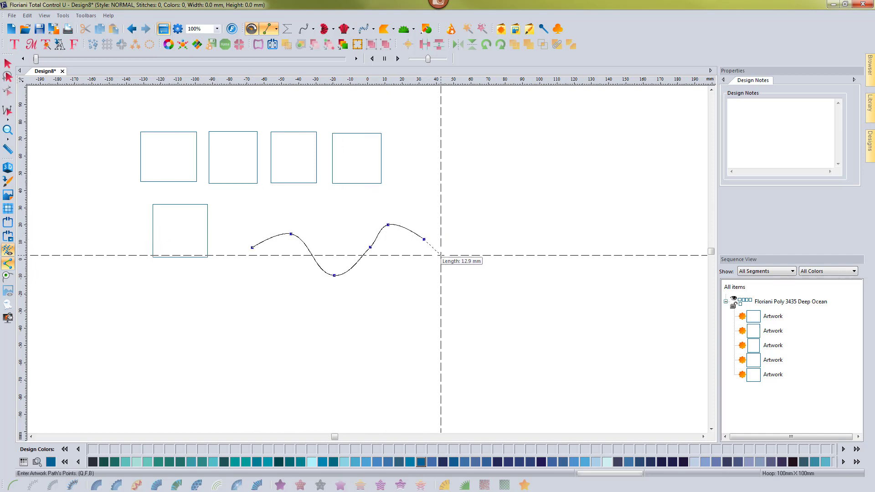
{"action": "right_click", "coordinate": [442, 255]}
- Draw a second wavy line just below the first
{"action": "left_click", "coordinate": [250, 277]}
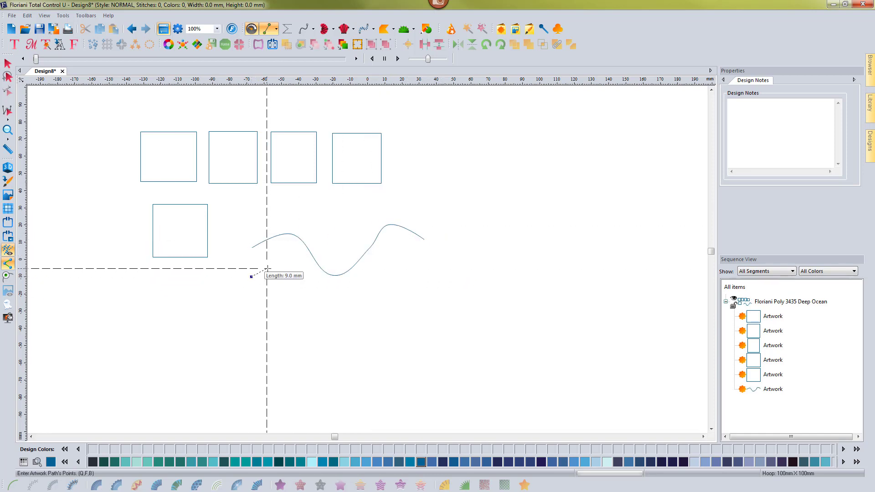
{"action": "left_click", "coordinate": [279, 268]}
{"action": "left_click", "coordinate": [306, 291]}
{"action": "left_click", "coordinate": [335, 302]}
{"action": "left_click", "coordinate": [370, 287]}
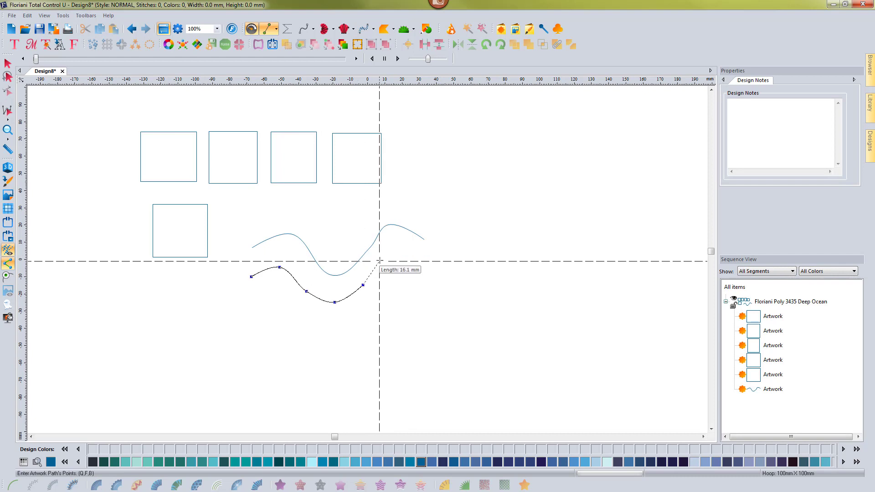
{"action": "left_click", "coordinate": [388, 259]}
{"action": "left_click", "coordinate": [428, 264]}
{"action": "right_click", "coordinate": [387, 310]}
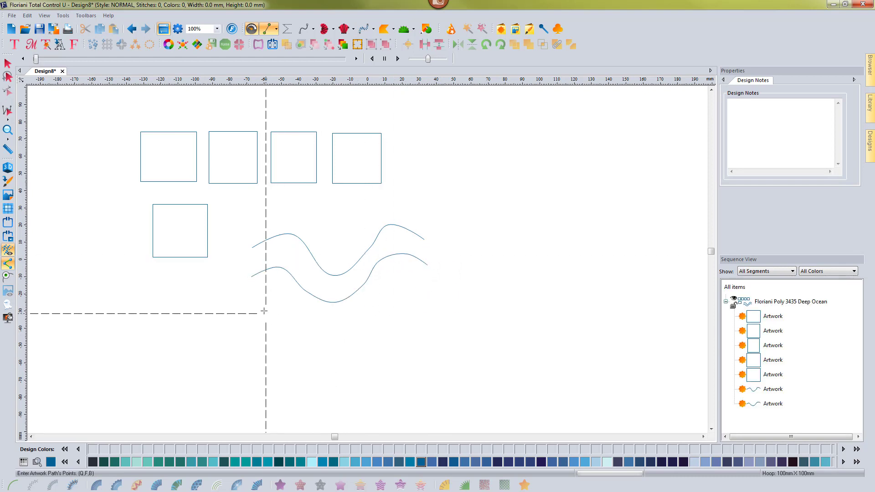
- Draw a third wavy line lower down, then return to the Select tool
{"action": "left_click", "coordinate": [254, 300]}
{"action": "left_click", "coordinate": [269, 292]}
{"action": "left_click", "coordinate": [291, 302]}
{"action": "left_click", "coordinate": [316, 319]}
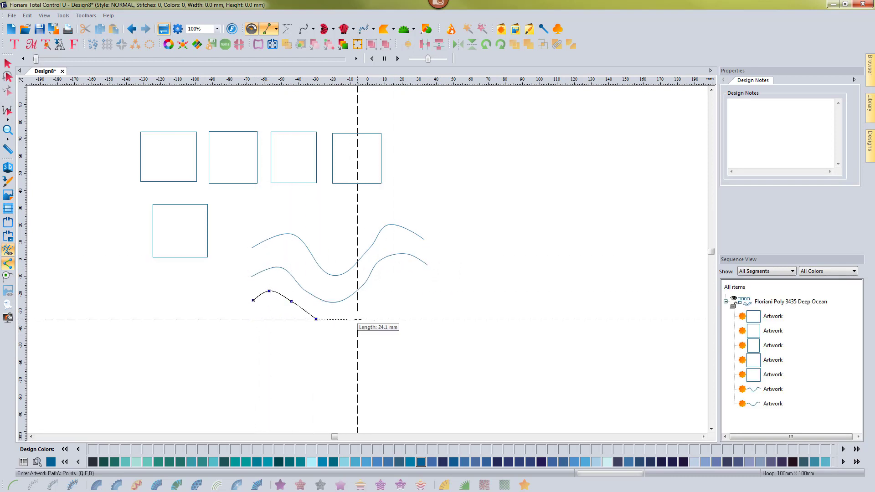
{"action": "left_click", "coordinate": [357, 321]}
{"action": "left_click", "coordinate": [385, 301]}
{"action": "left_click", "coordinate": [397, 283]}
{"action": "left_click", "coordinate": [434, 288]}
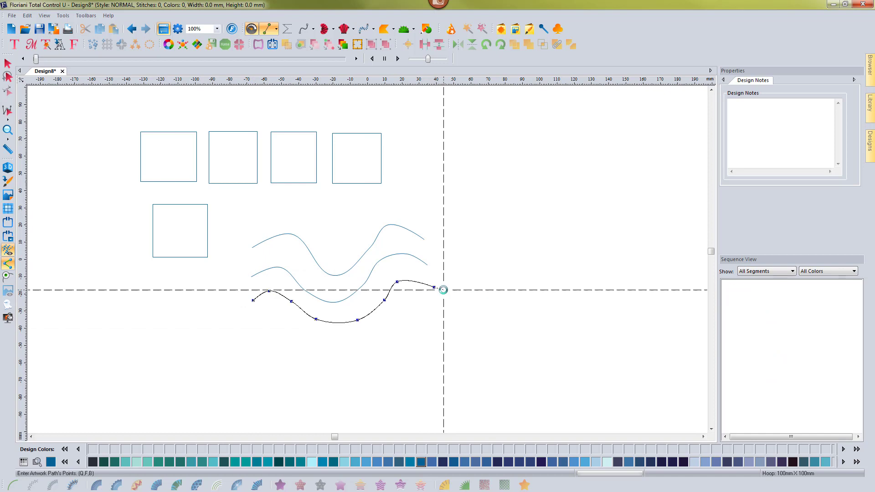
{"action": "right_click", "coordinate": [443, 290]}
{"action": "left_click", "coordinate": [9, 63]}
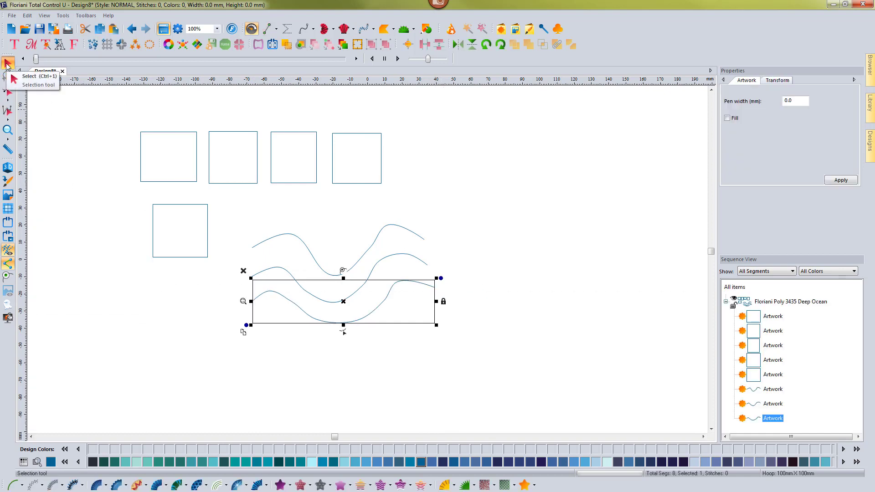
- Deselect the third wavy line by clicking empty canvas space
{"action": "left_click", "coordinate": [86, 212]}
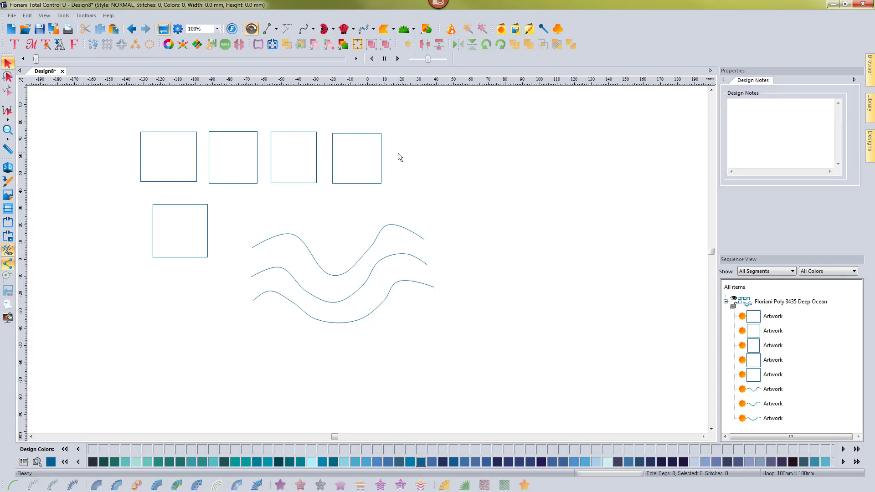